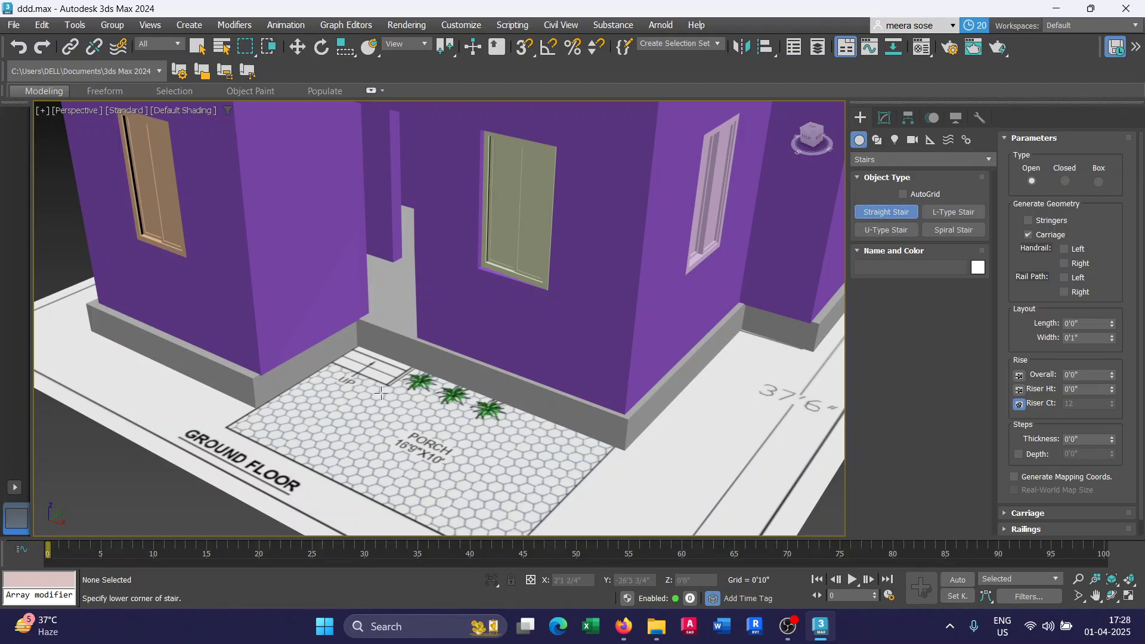
# Draw a straight stair about 1'5" long, 2'3" wide and 1'1" high over the plan's UP steps and move it forward out of the plinth.
pyautogui.scroll(3, 355, 377)
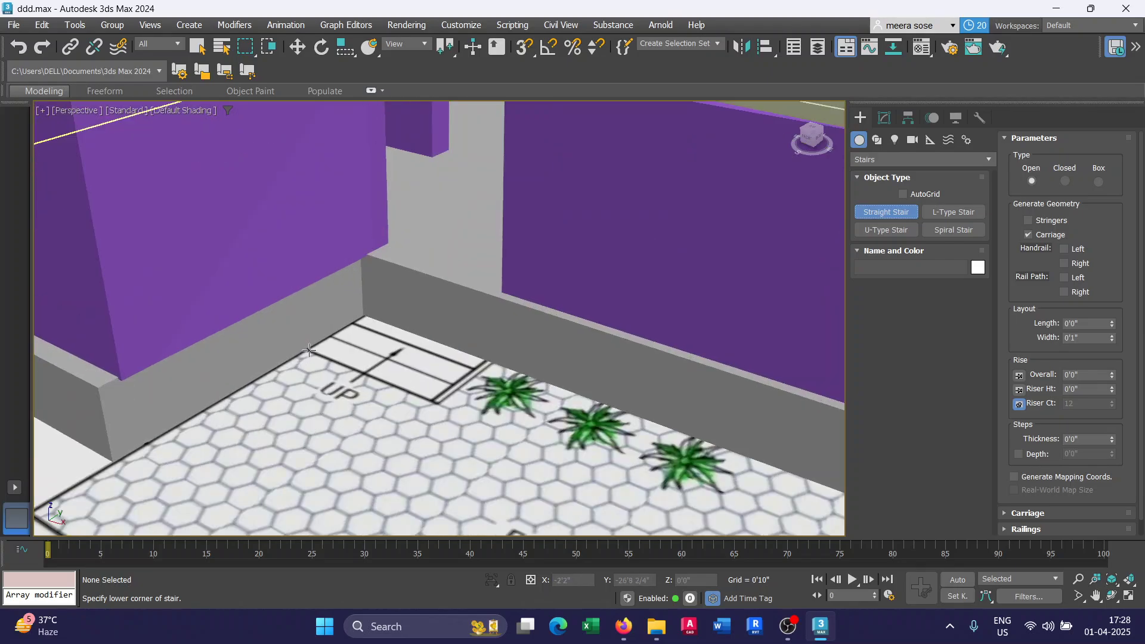
pyautogui.moveTo(307, 350); pyautogui.dragTo(368, 315)
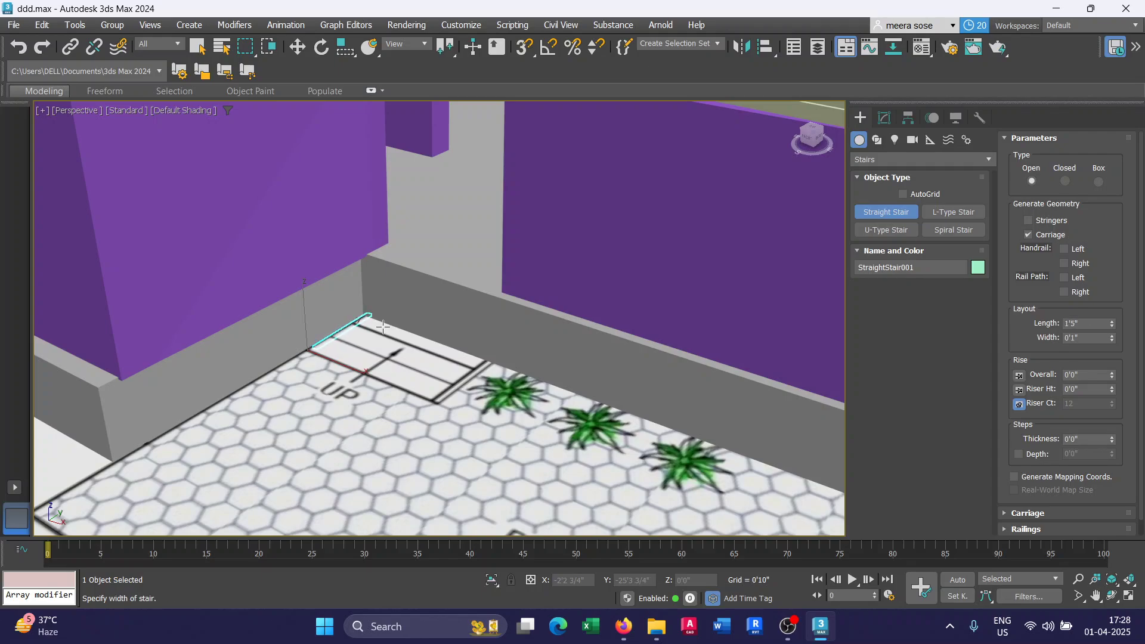
pyautogui.click(471, 372)
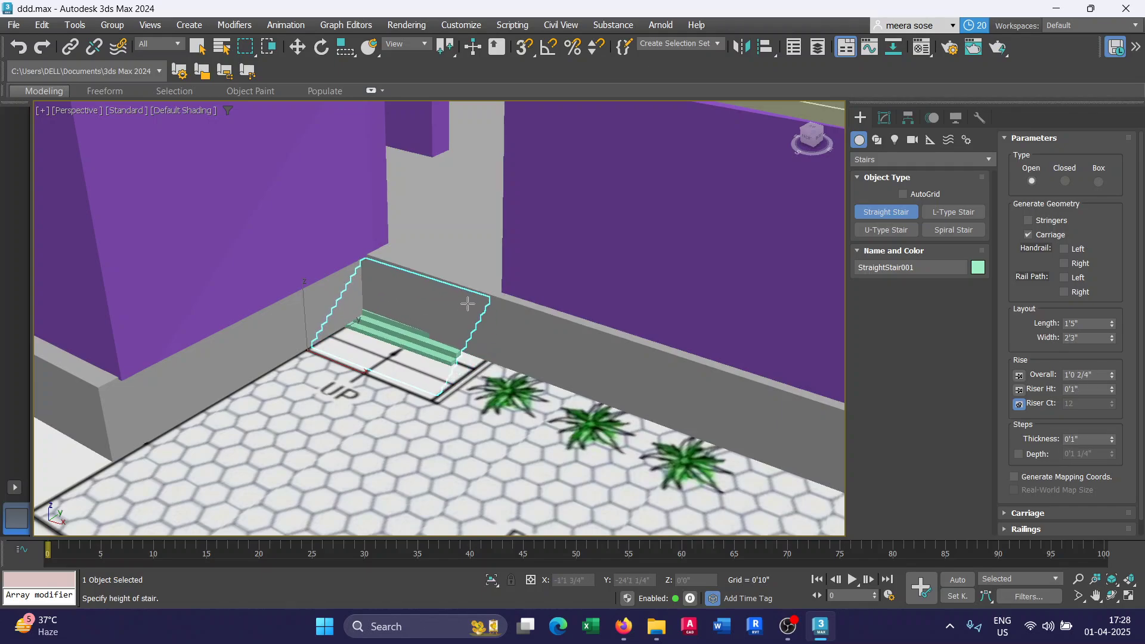
pyautogui.click(470, 301)
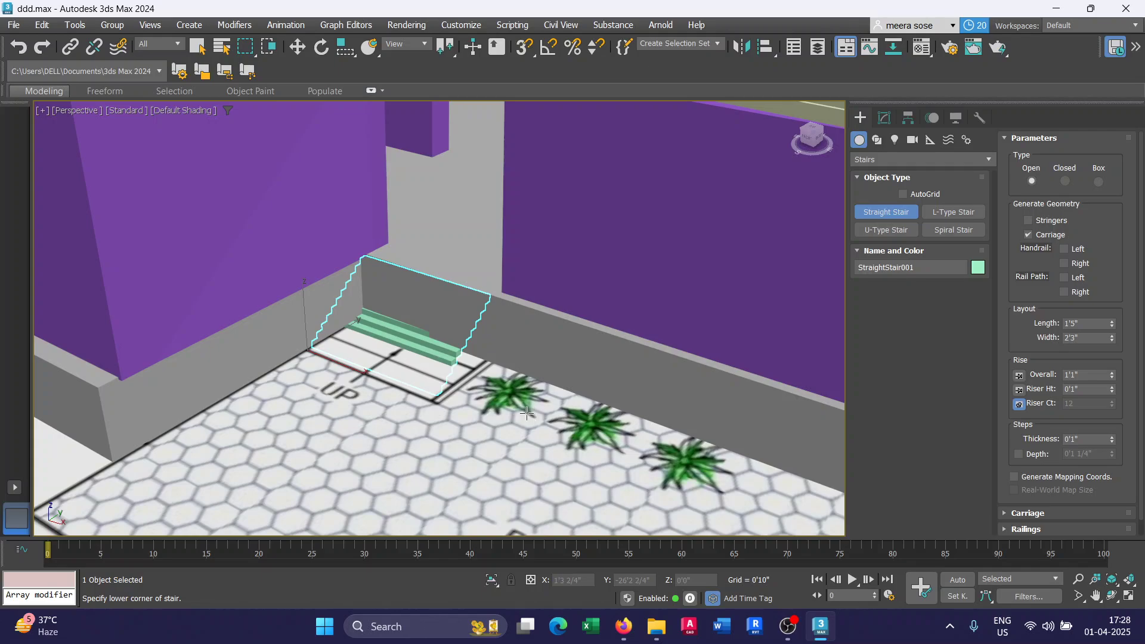
pyautogui.click(298, 47)
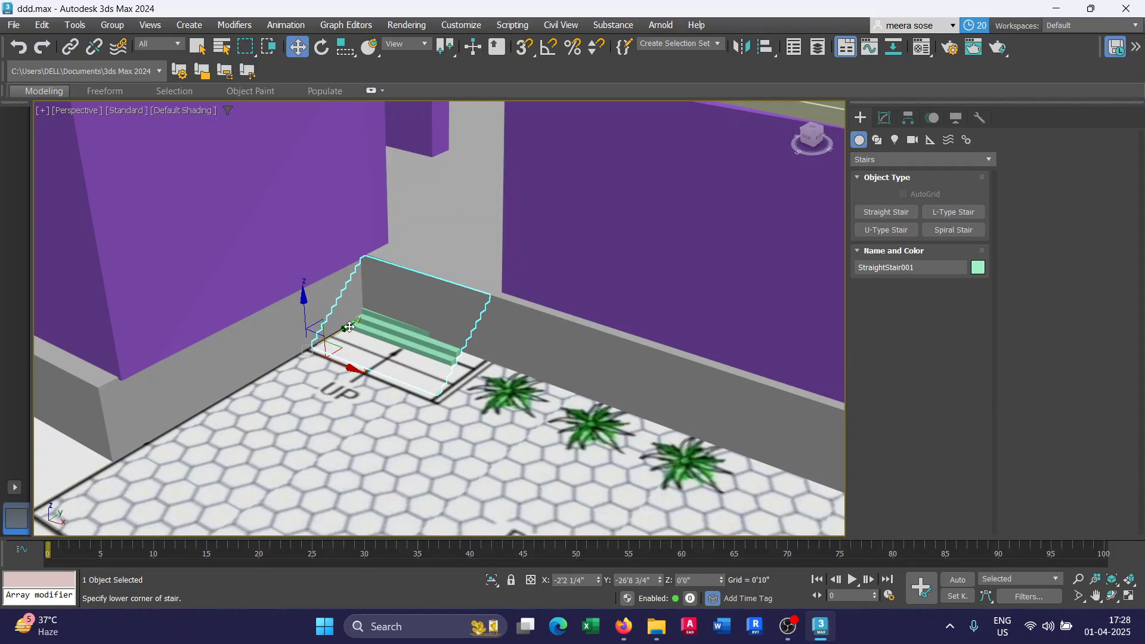
pyautogui.moveTo(344, 355); pyautogui.dragTo(310, 356)
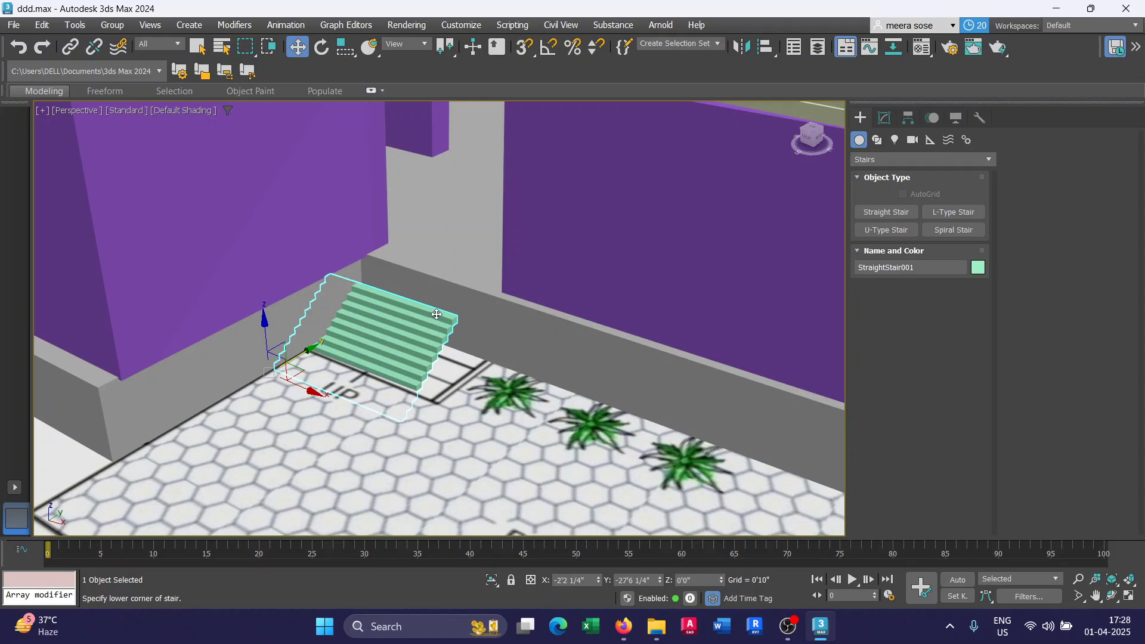
# Pin the stair's riser height and set its riser count to 4.
pyautogui.click(884, 119)
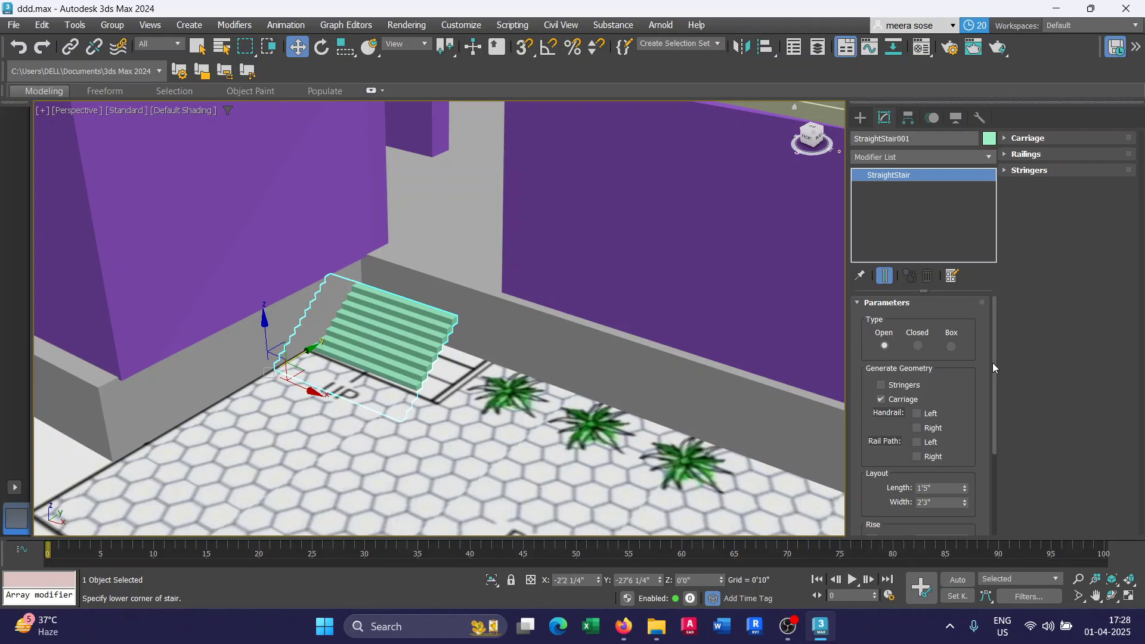
pyautogui.moveTo(992, 363); pyautogui.dragTo(986, 483)
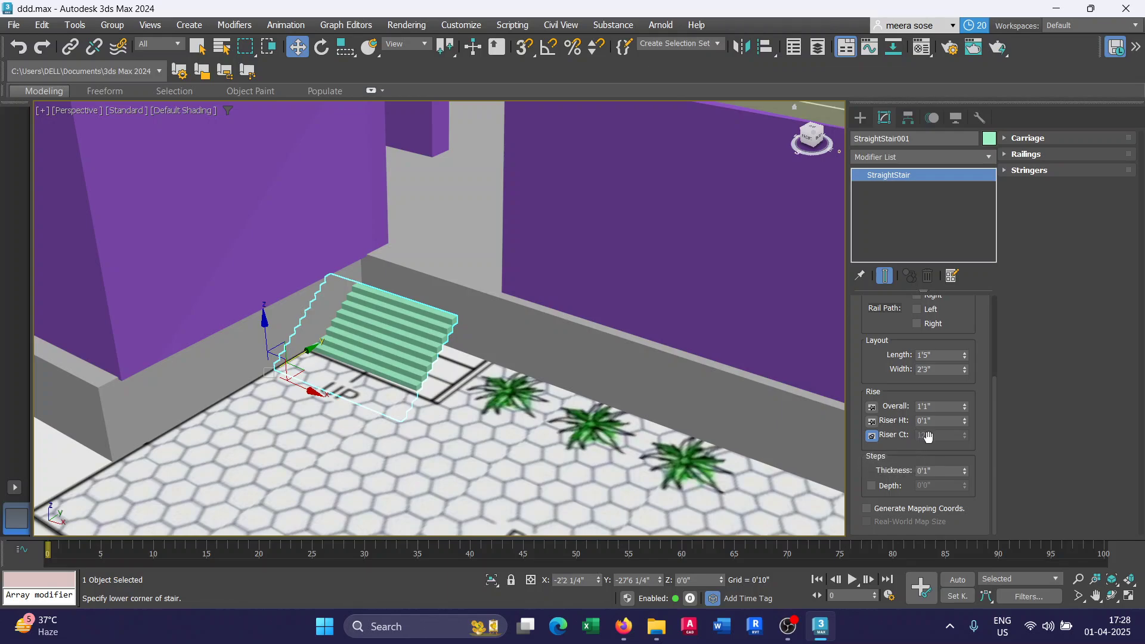
pyautogui.click(871, 439)
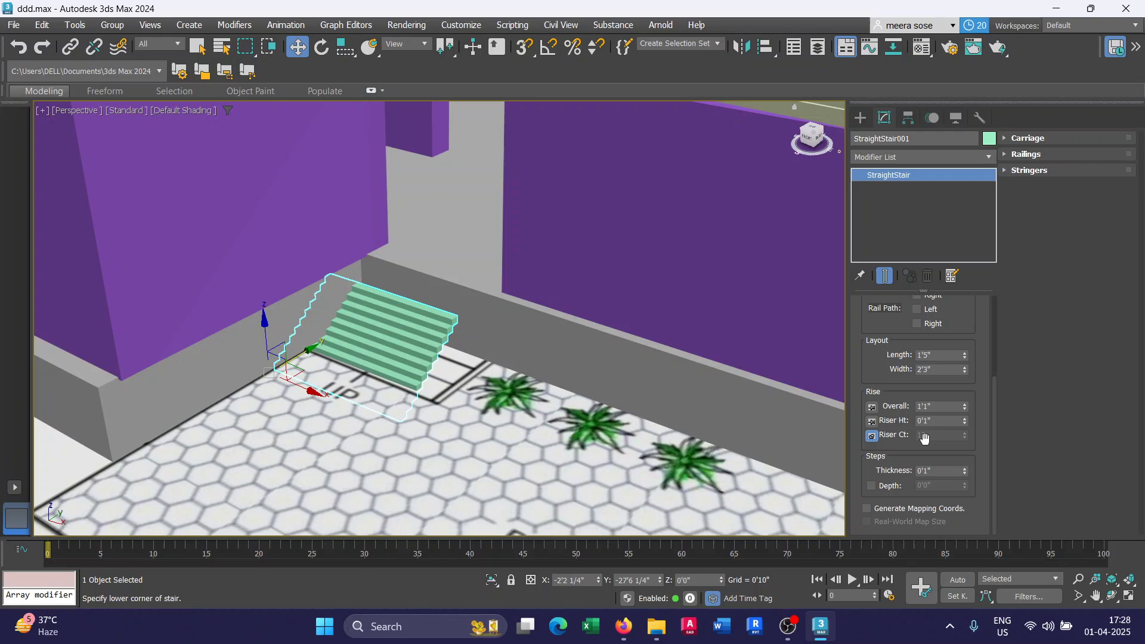
pyautogui.click(871, 421)
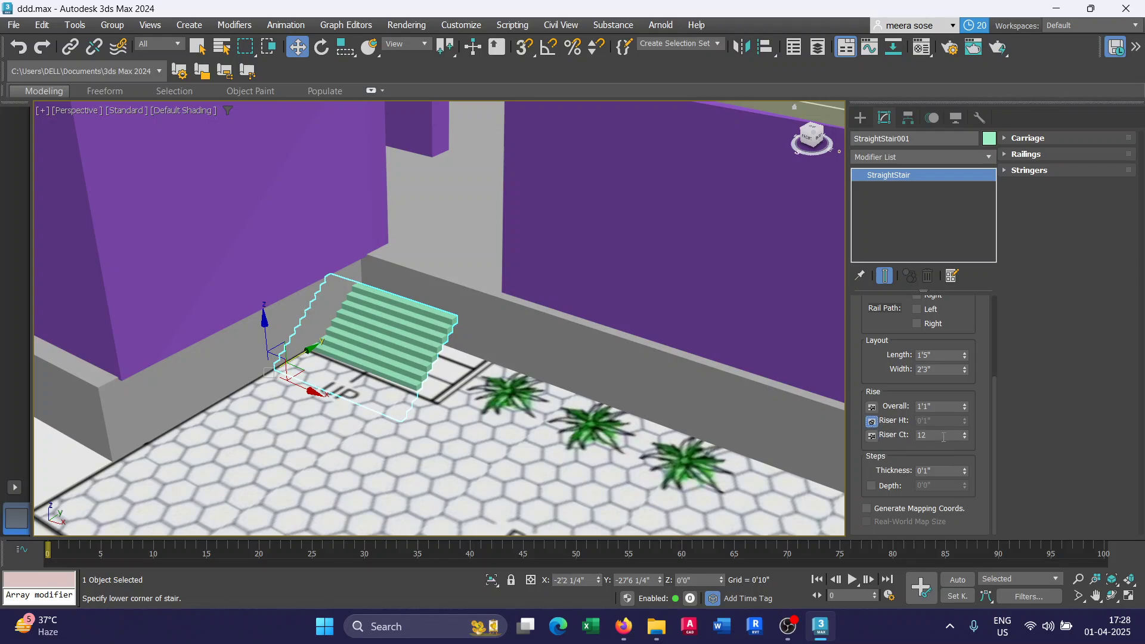
pyautogui.moveTo(943, 438); pyautogui.dragTo(908, 438)
pyautogui.write('4')
pyautogui.press('Return')
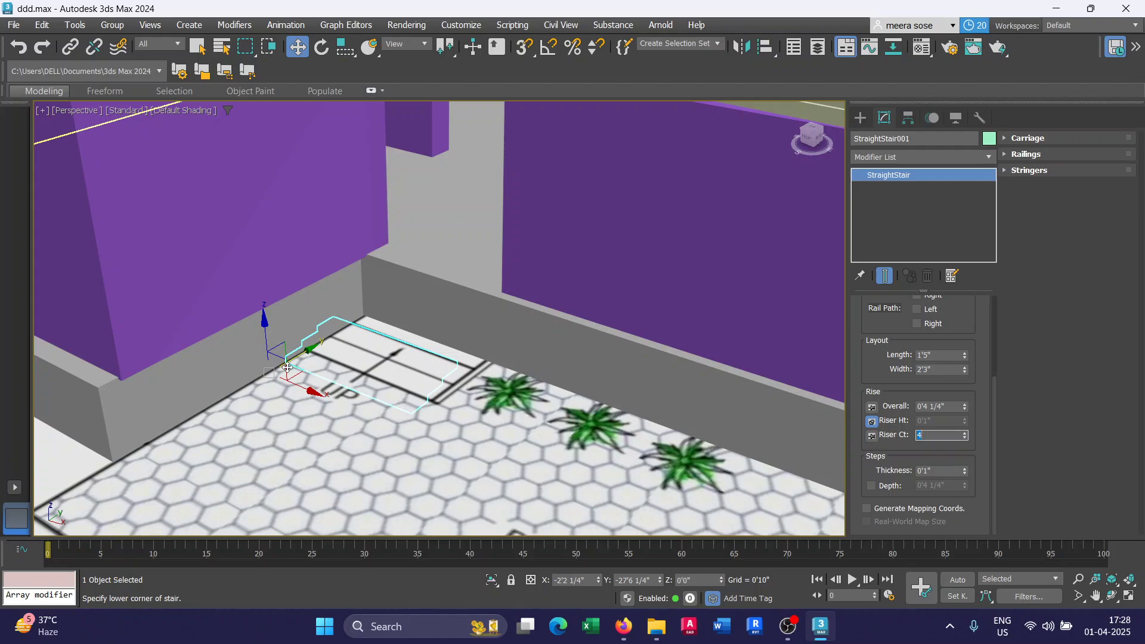
# Raise the stair about 0'3 2/4" above the ground and shift it along X over the plan's step outline.
pyautogui.moveTo(267, 321)
pyautogui.mouseDown()
pyautogui.moveTo(268, 292)
pyautogui.moveTo(273, 302)
pyautogui.mouseUp()
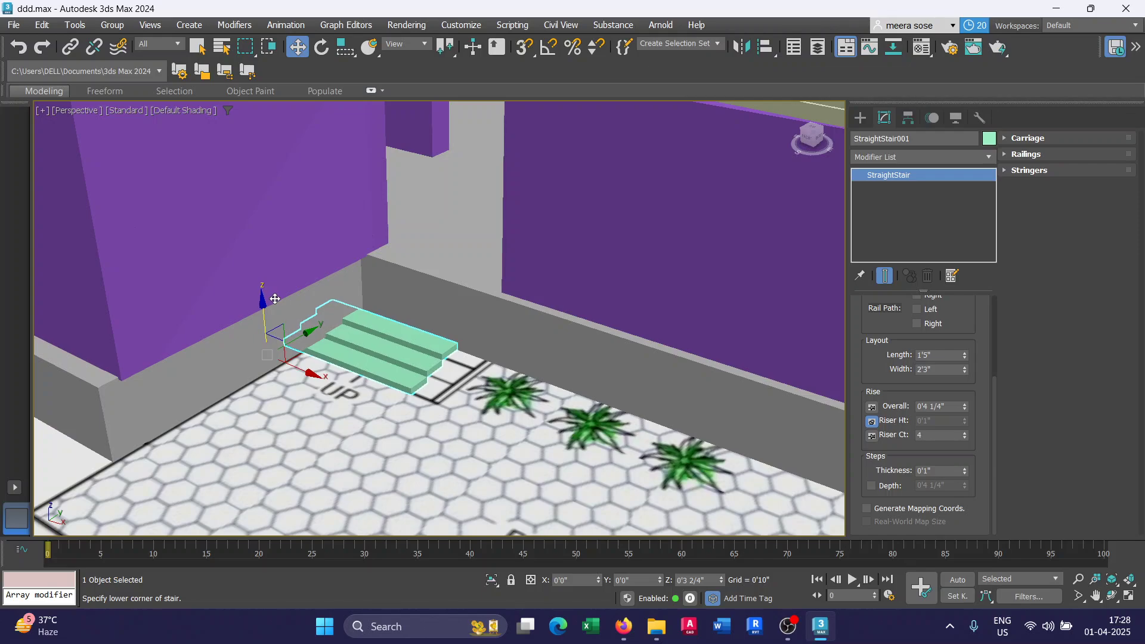
pyautogui.moveTo(311, 374); pyautogui.dragTo(337, 380)
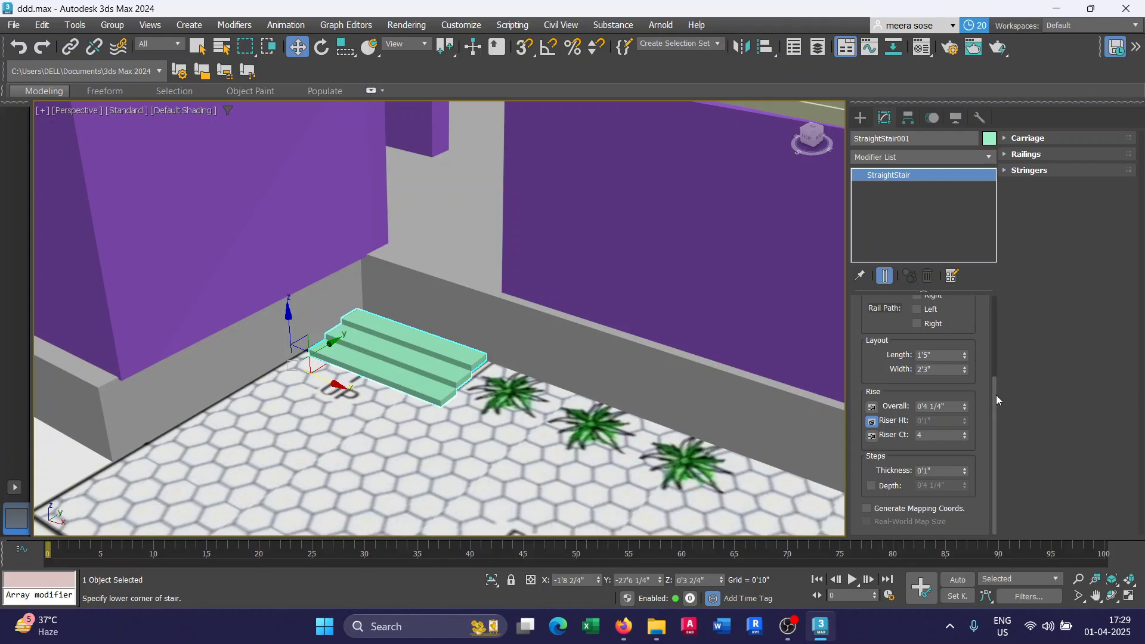
# Lengthen the stair to 1'7 3/4" and move it slightly forward along Y, away from the door plinth.
pyautogui.moveTo(992, 399); pyautogui.dragTo(994, 368)
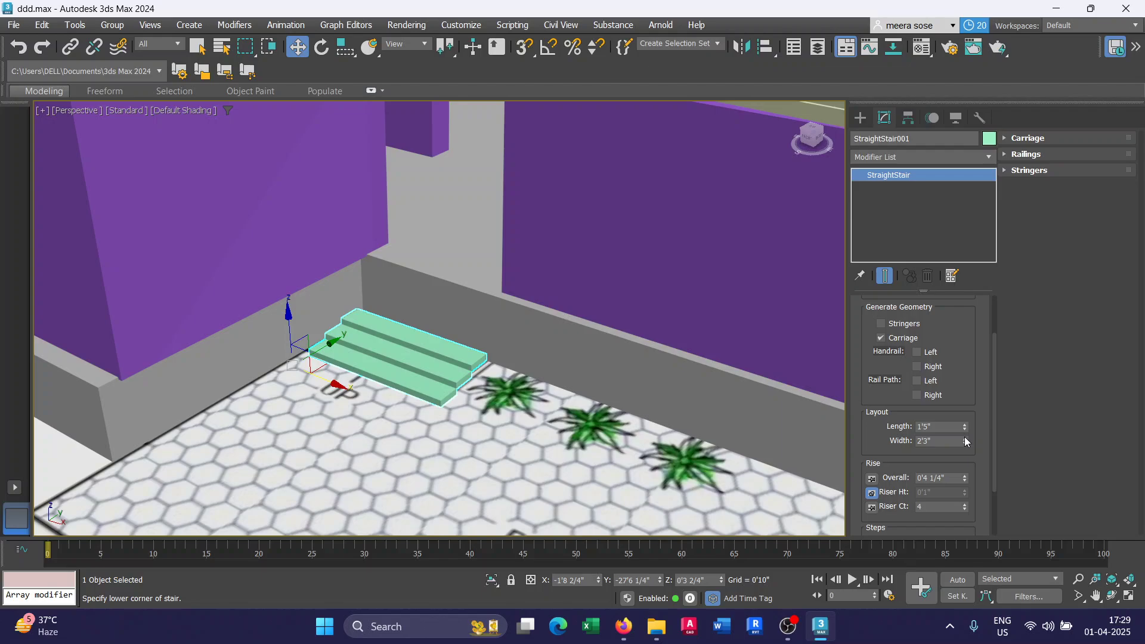
pyautogui.moveTo(966, 441); pyautogui.dragTo(959, 415)
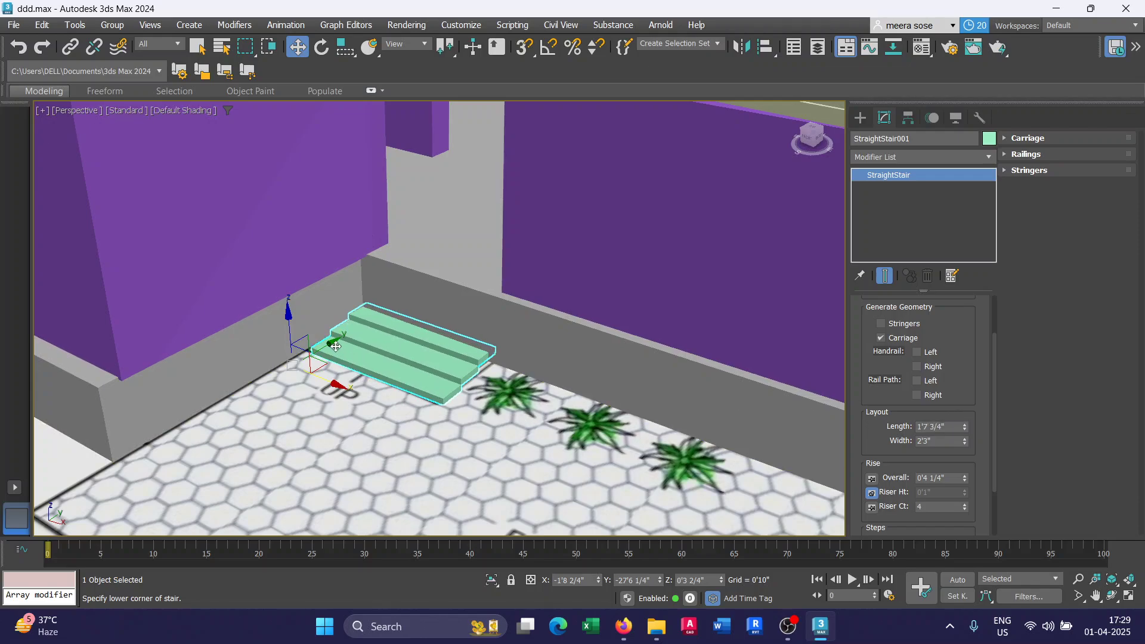
pyautogui.moveTo(331, 344); pyautogui.dragTo(322, 349)
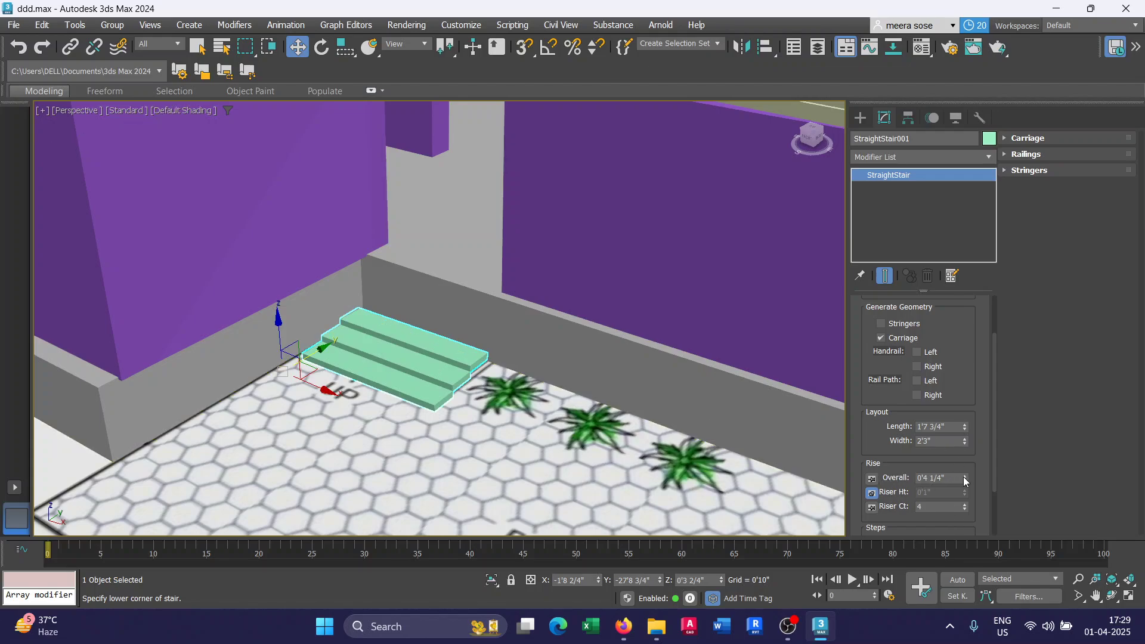
# Try riser counts of 6 and 3, return to 4 risers and nudge the stair slightly forward along Y.
pyautogui.moveTo(966, 480); pyautogui.dragTo(964, 444)
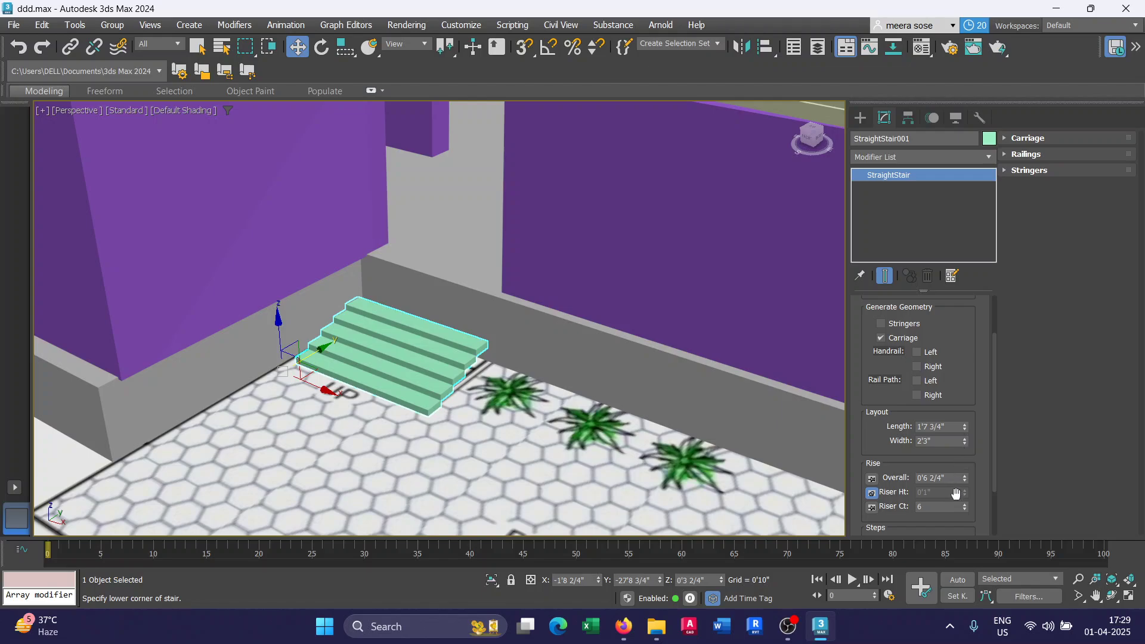
pyautogui.moveTo(967, 507); pyautogui.dragTo(966, 515)
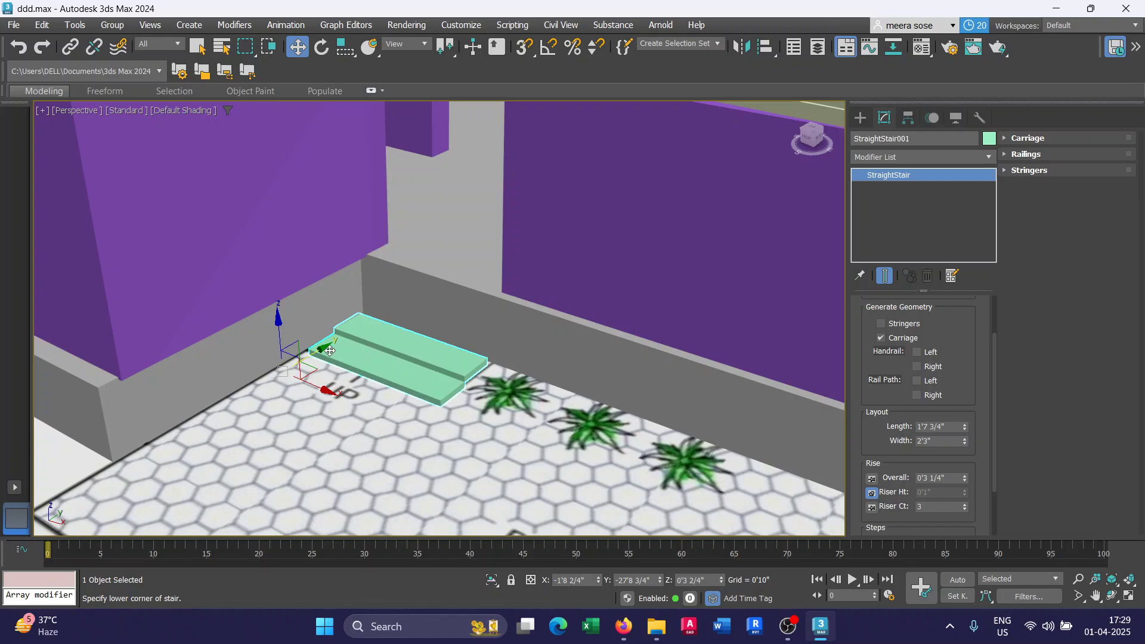
pyautogui.moveTo(313, 348); pyautogui.dragTo(310, 348)
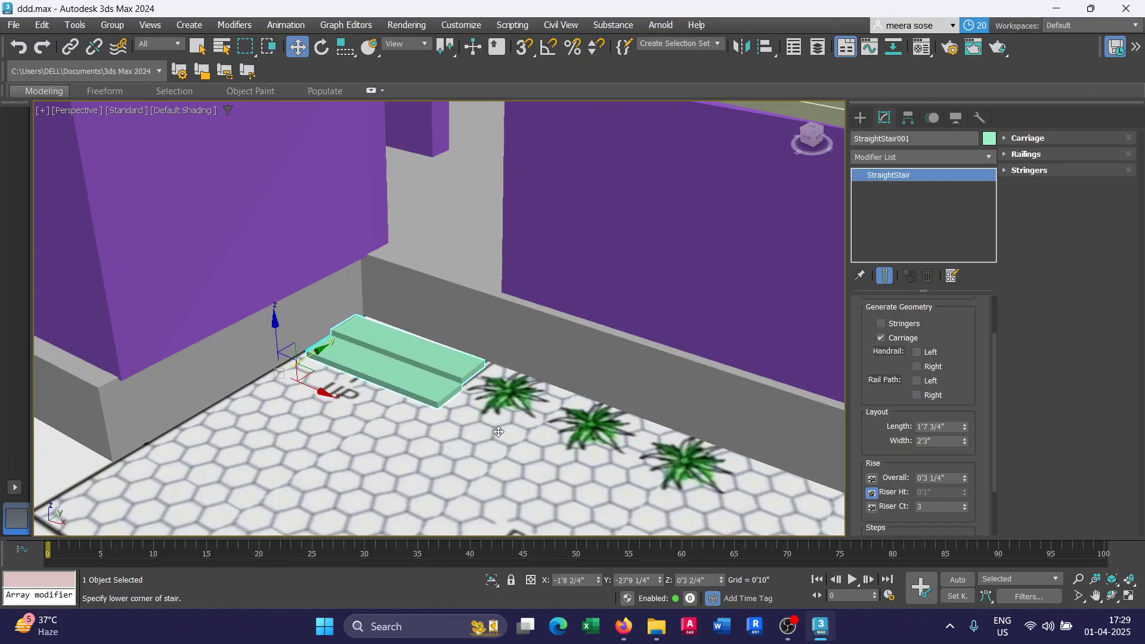
pyautogui.click(966, 505)
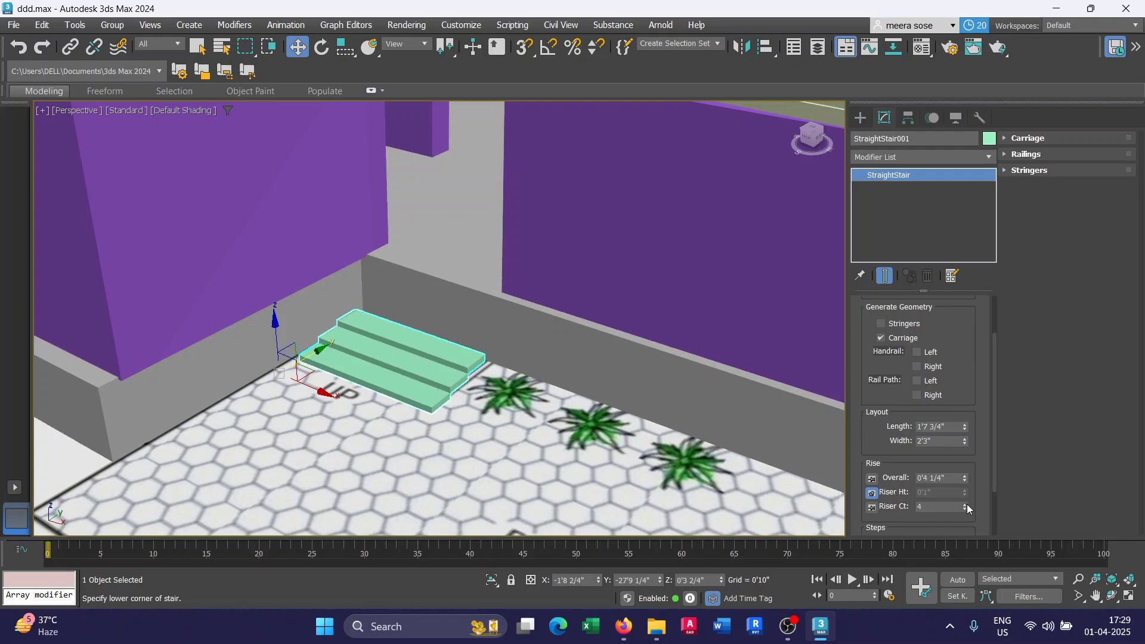
# Pin the riser count, set the overall rise to 1'7" and shift the stair along X away from the side wall.
pyautogui.click(872, 507)
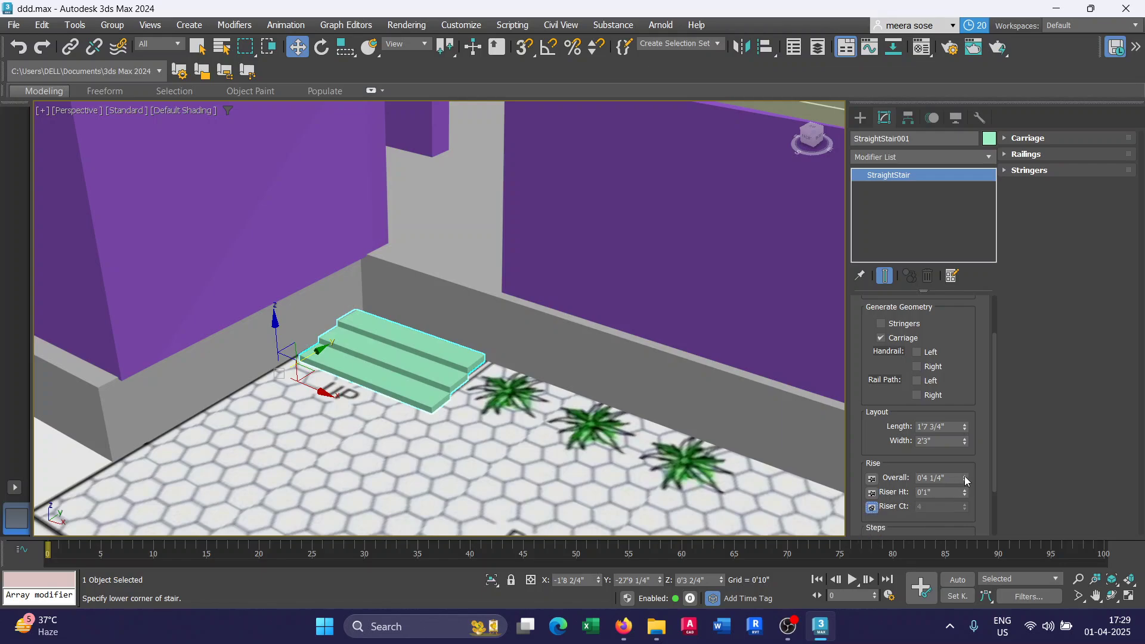
pyautogui.moveTo(964, 476); pyautogui.dragTo(973, 244)
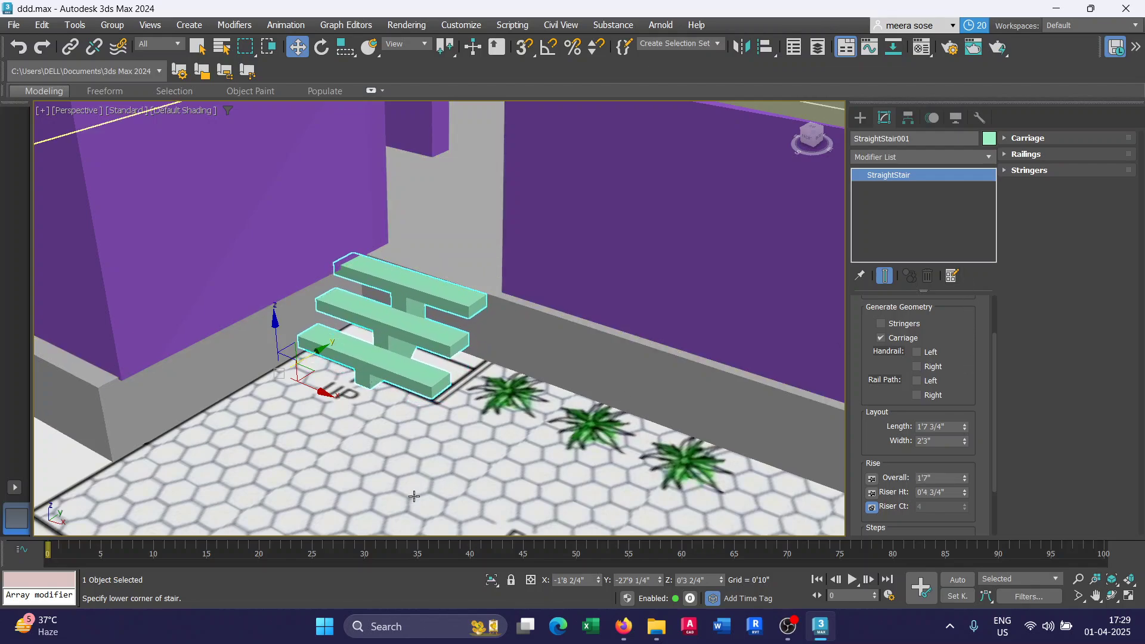
pyautogui.moveTo(317, 396); pyautogui.dragTo(328, 393)
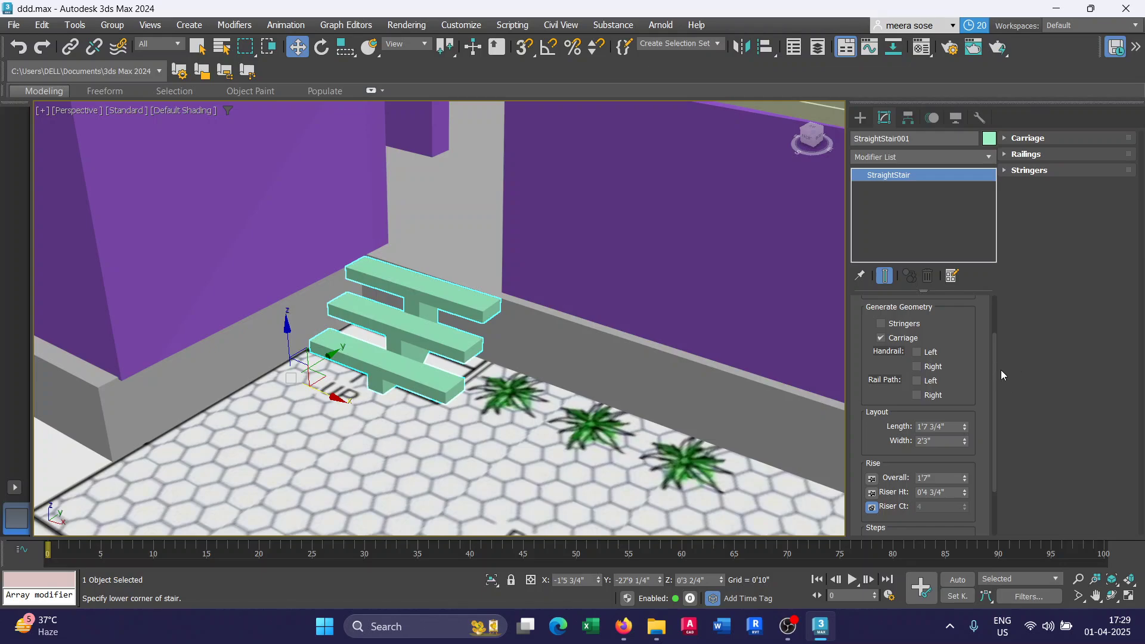
# Set the stair's length to 1'8", its width to 2'2 1/4" and its riser height to 0'4 2/4".
pyautogui.moveTo(993, 381); pyautogui.dragTo(966, 421)
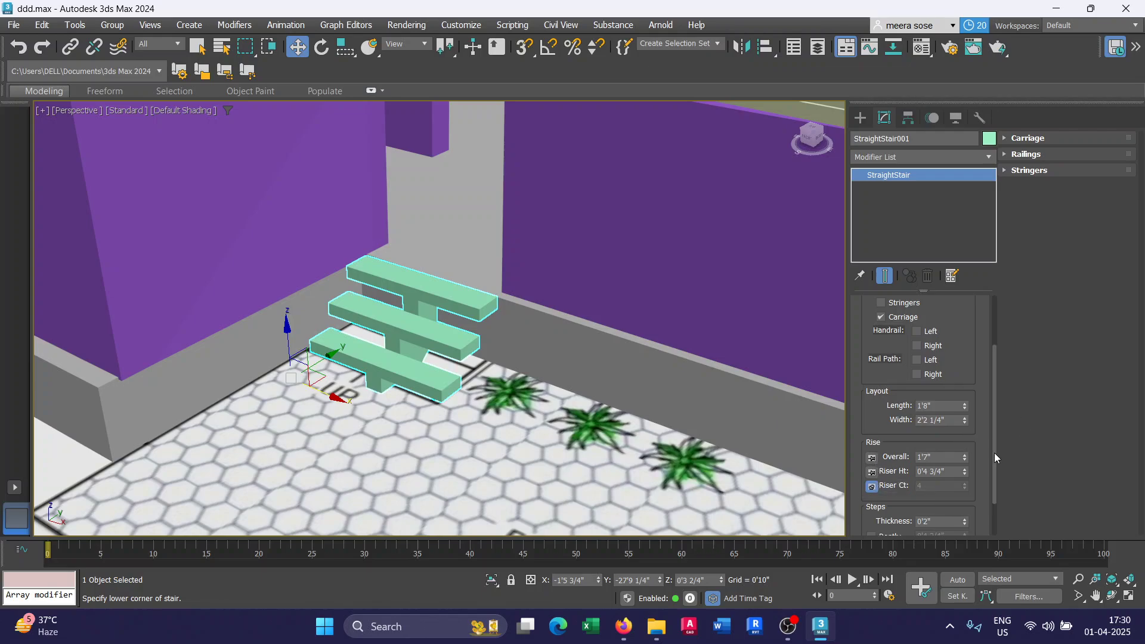
pyautogui.scroll(-2, 993, 452)
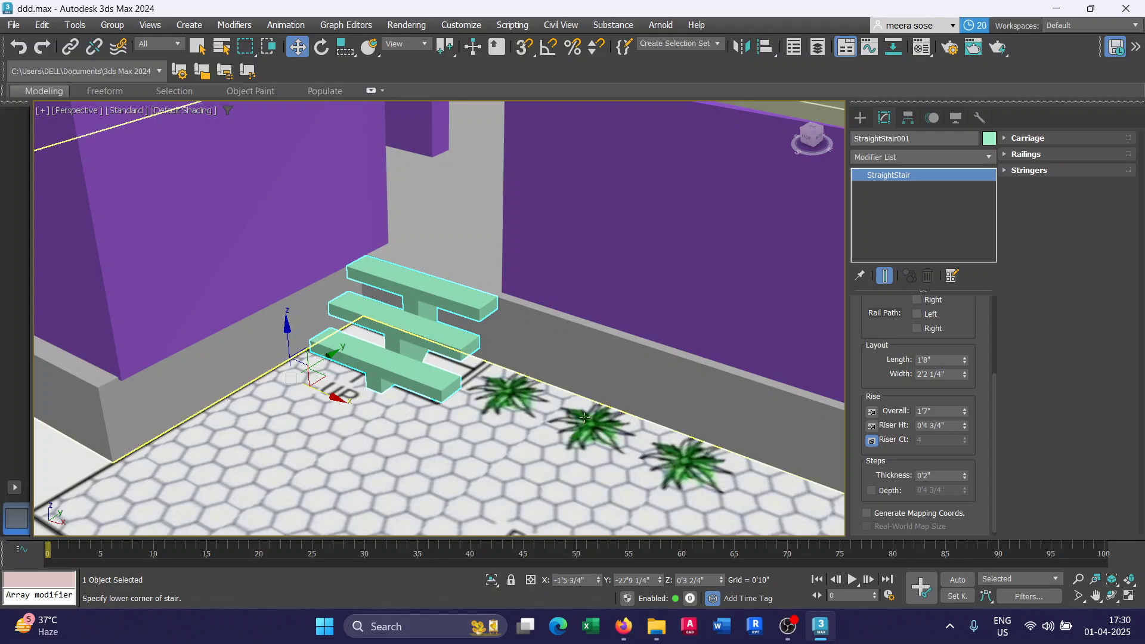
pyautogui.moveTo(967, 412)
pyautogui.mouseDown()
pyautogui.moveTo(971, 393)
pyautogui.moveTo(975, 409)
pyautogui.mouseUp()
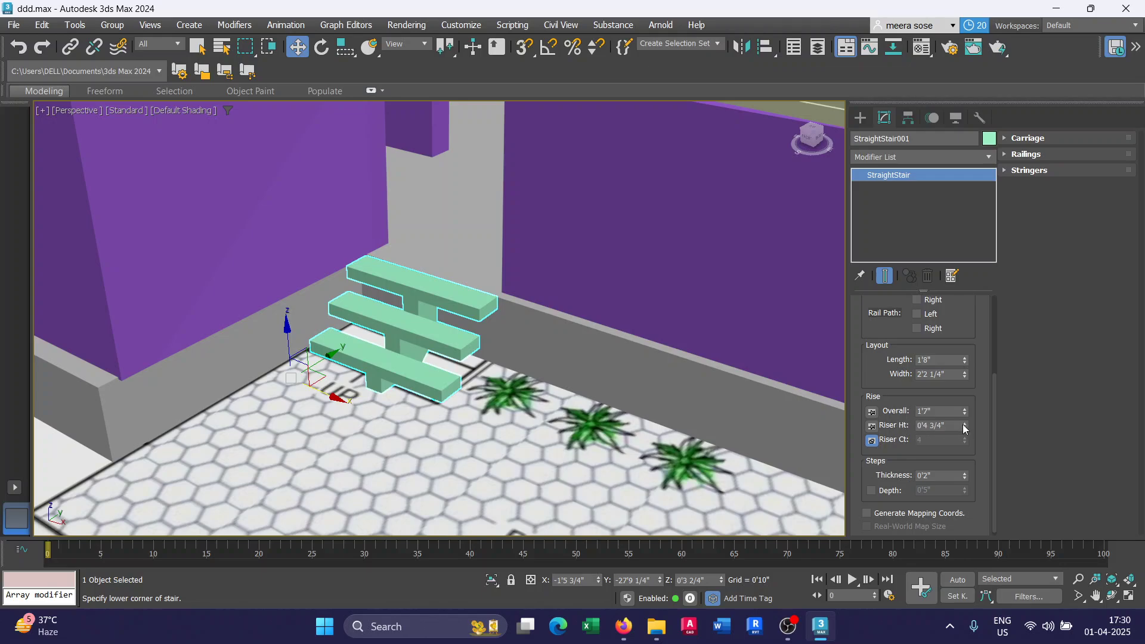
pyautogui.moveTo(964, 424)
pyautogui.mouseDown()
pyautogui.moveTo(965, 409)
pyautogui.moveTo(969, 424)
pyautogui.mouseUp()
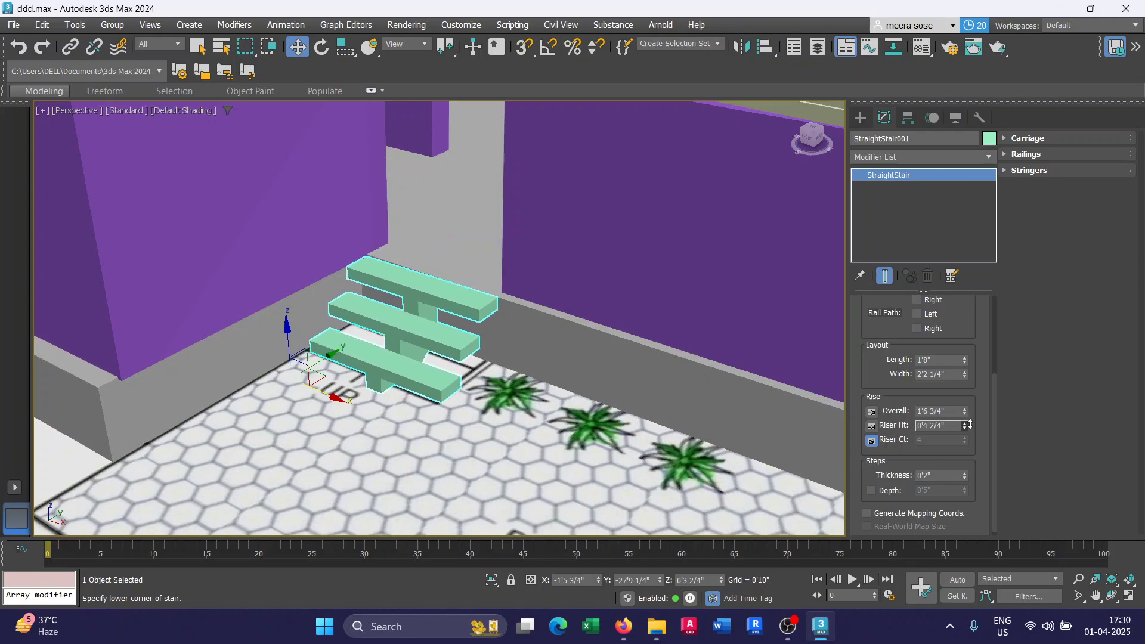
# Try a riser count of 7 with the riser height pinned, return to 4 risers and pin the riser count again.
pyautogui.click(873, 427)
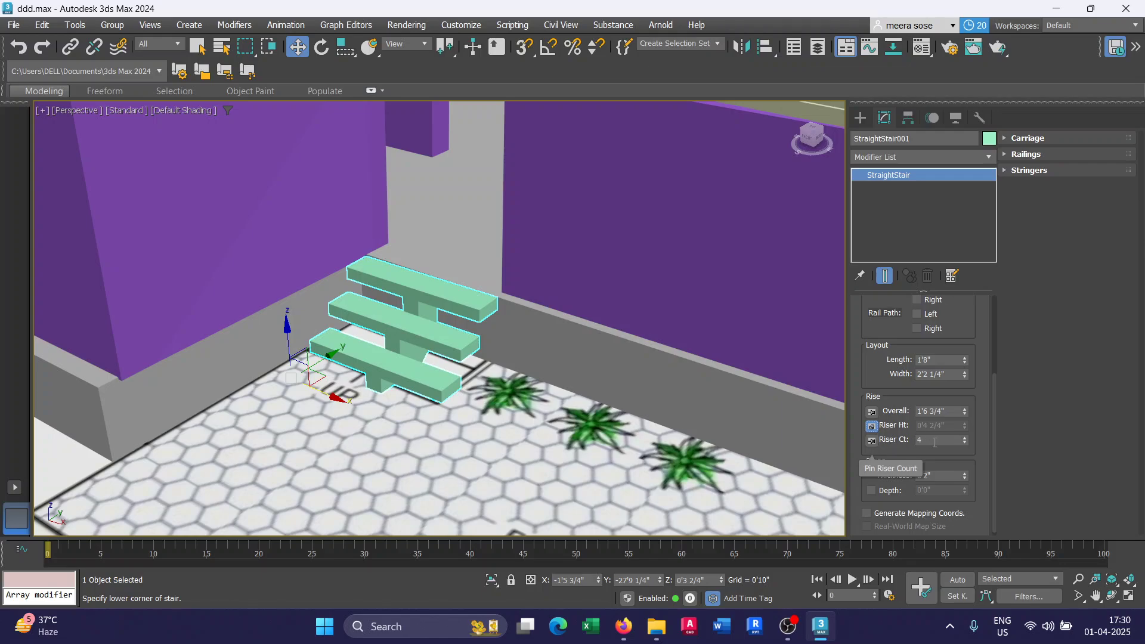
pyautogui.moveTo(964, 439); pyautogui.dragTo(898, 446)
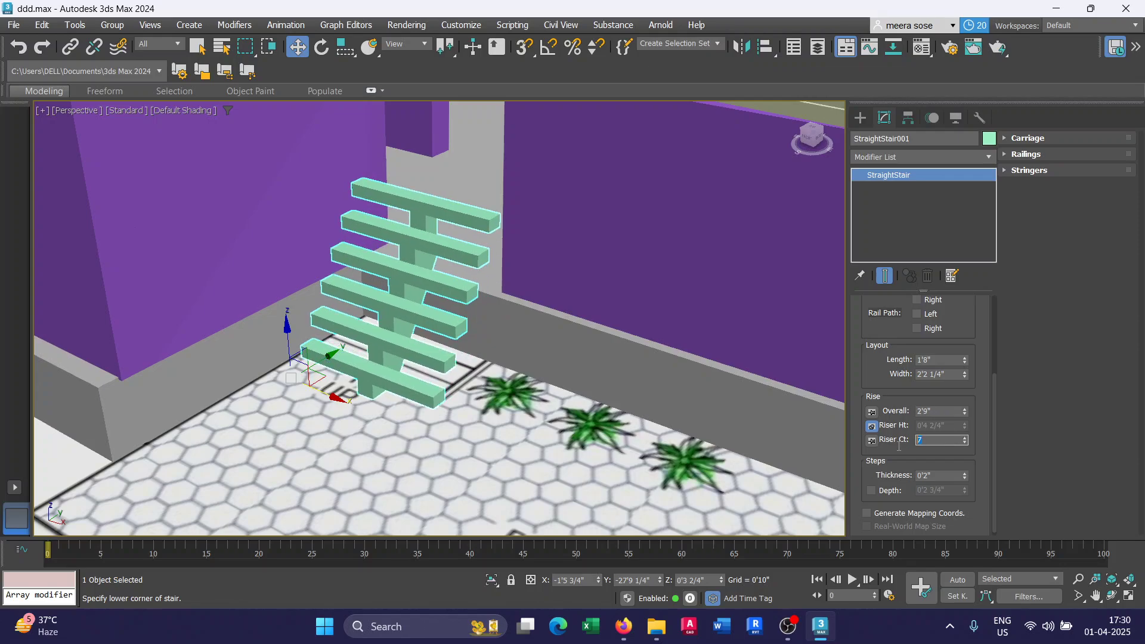
pyautogui.write('4')
pyautogui.press('Return')
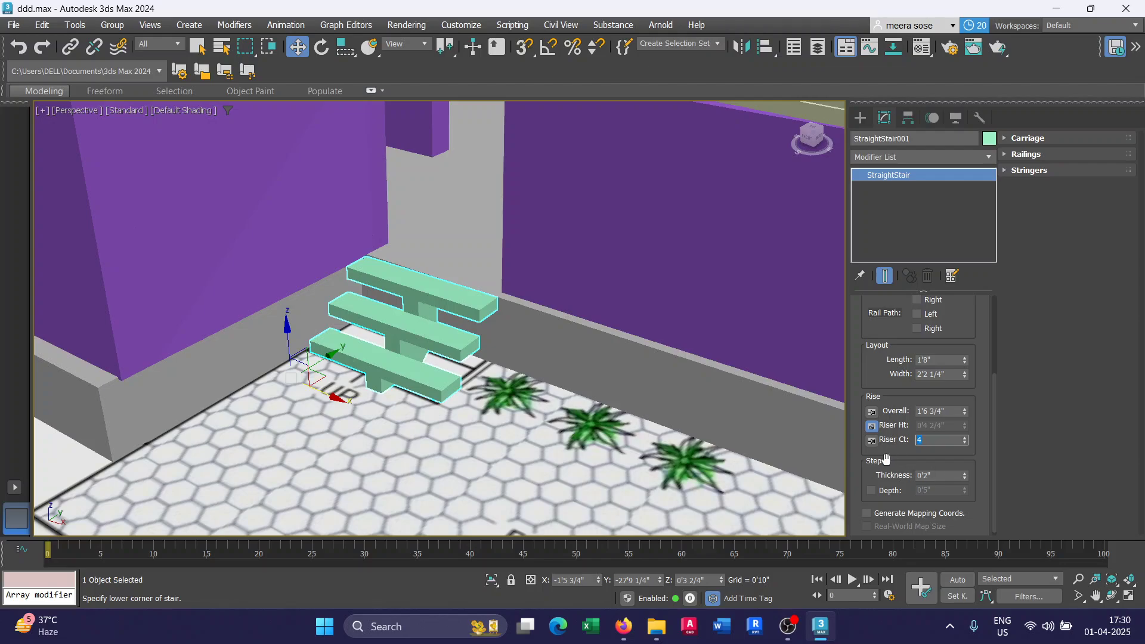
pyautogui.click(869, 441)
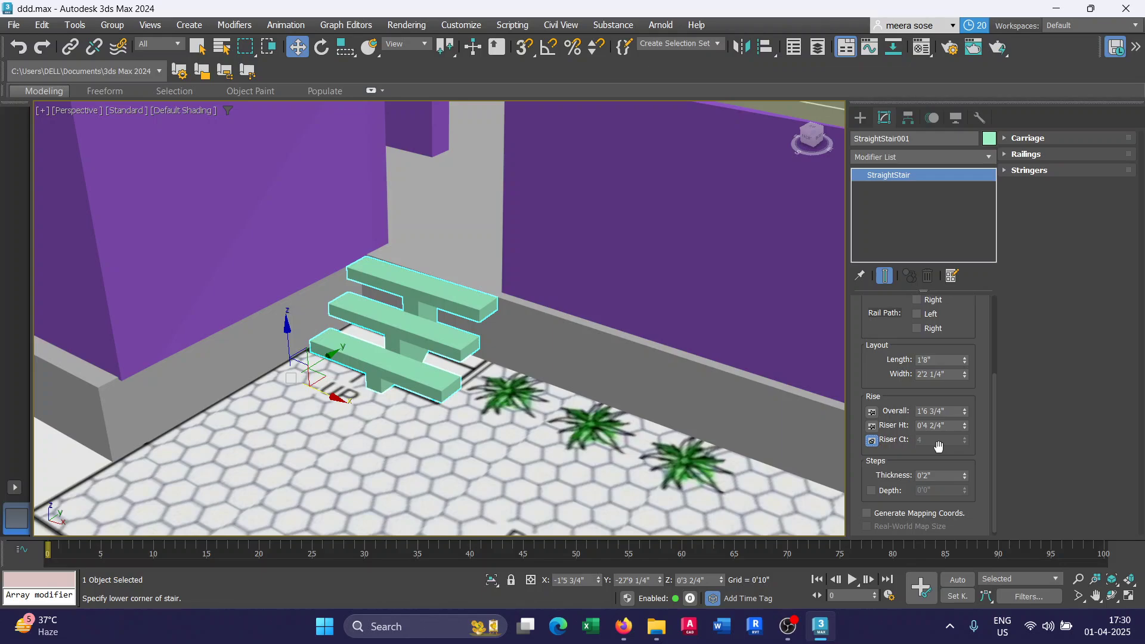
# Try the Closed stair type, switch the stair to Box and check how it fits against the entrance.
pyautogui.scroll(5, 993, 435)
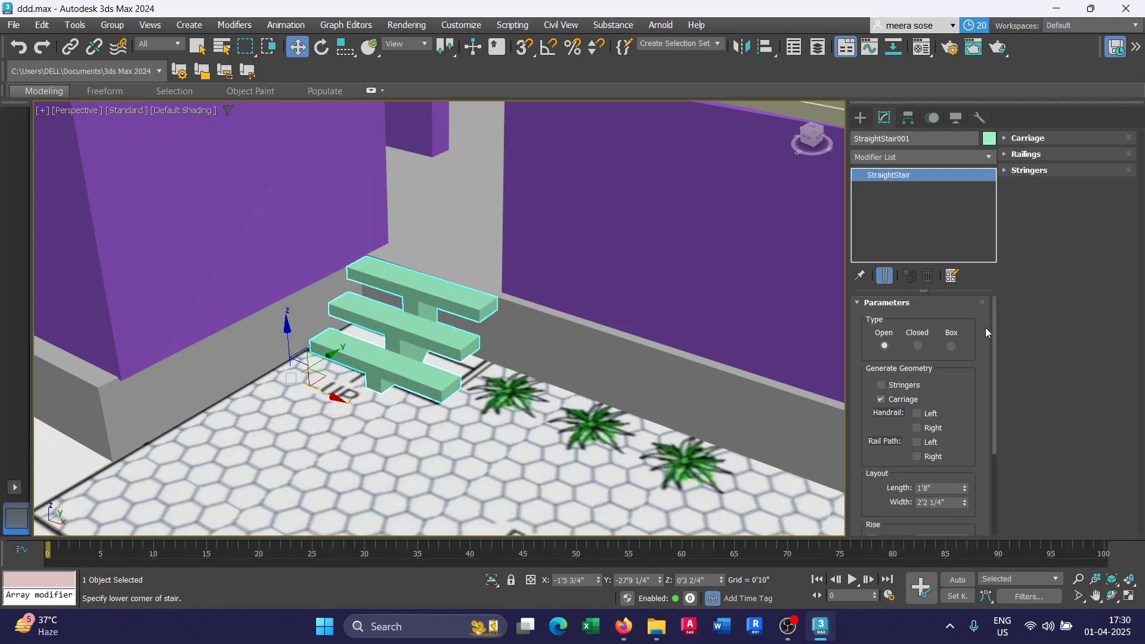
pyautogui.click(918, 346)
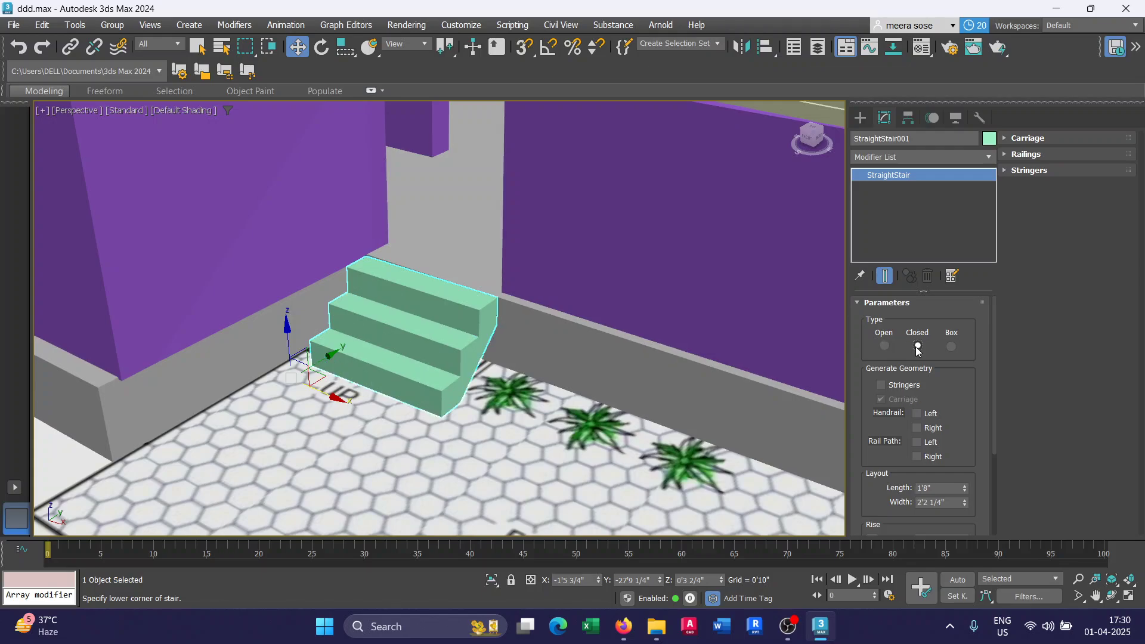
pyautogui.click(951, 348)
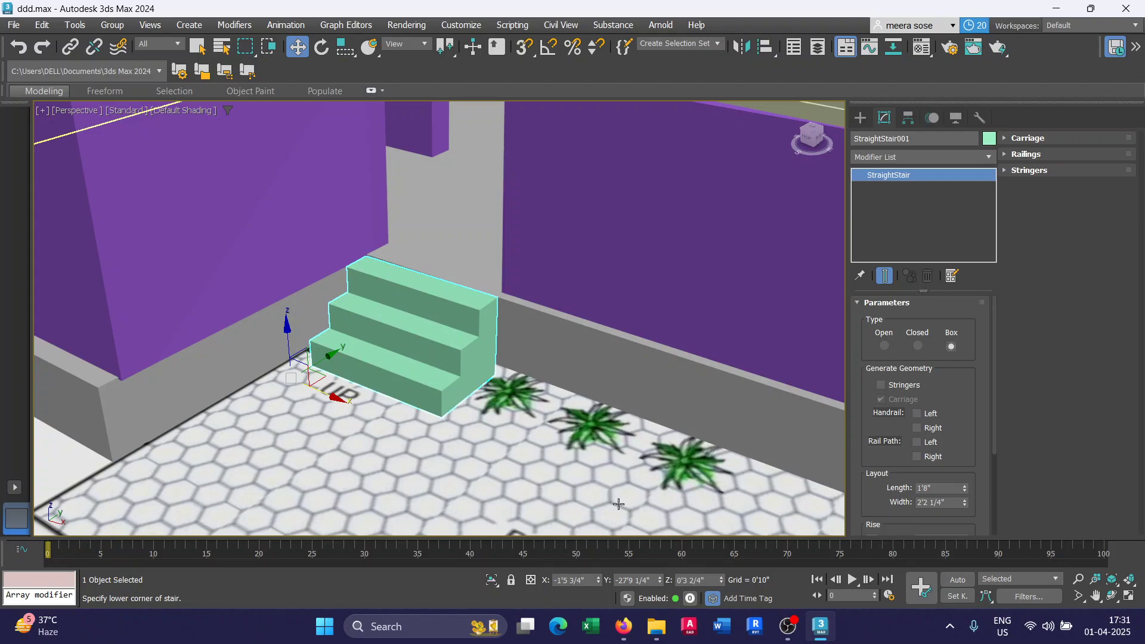
pyautogui.scroll(-4, 618, 504)
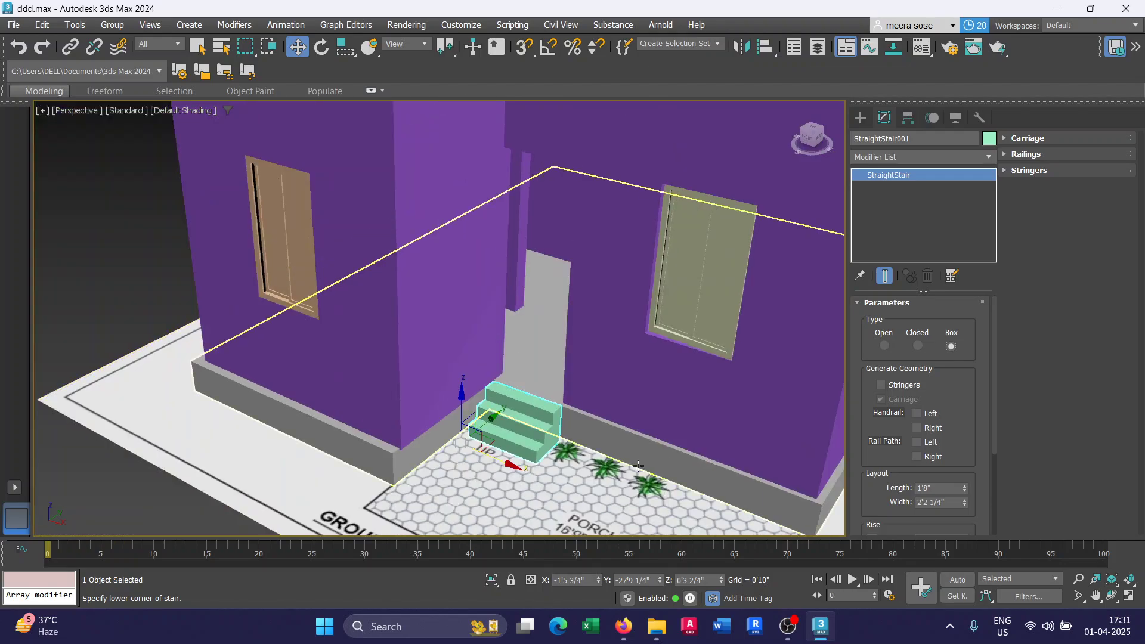
pyautogui.scroll(3, 548, 452)
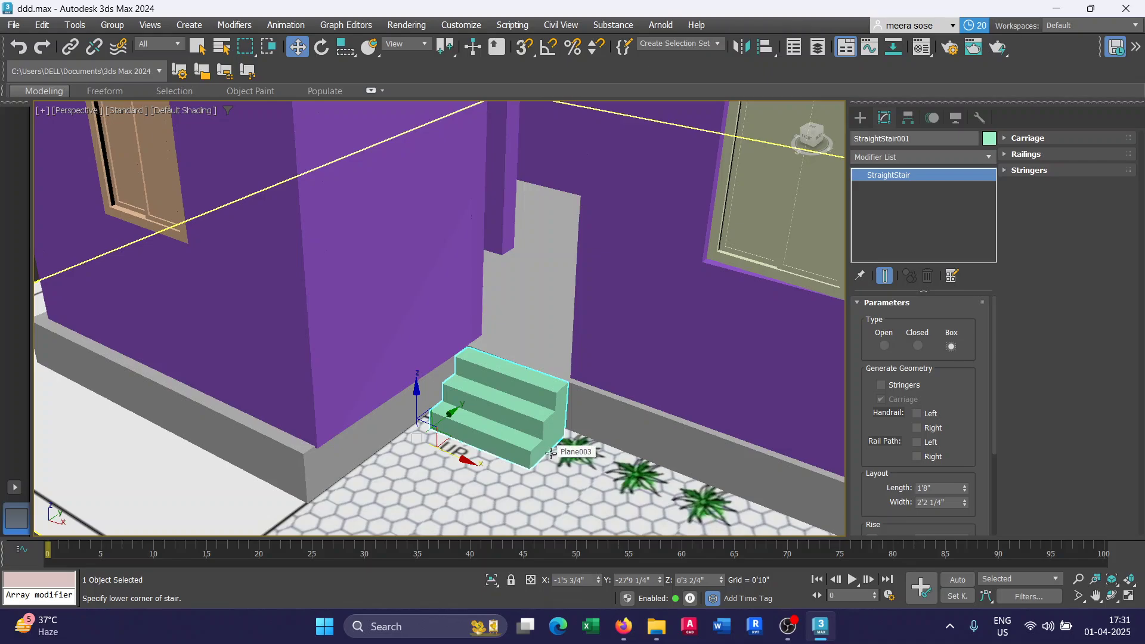
pyautogui.scroll(-3, 549, 453)
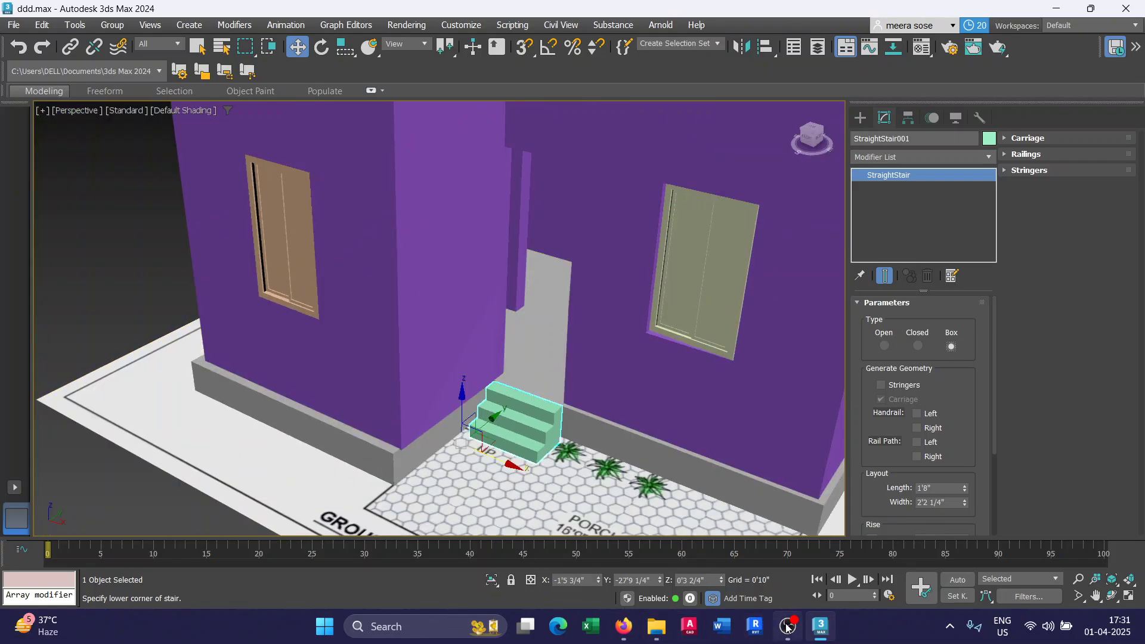